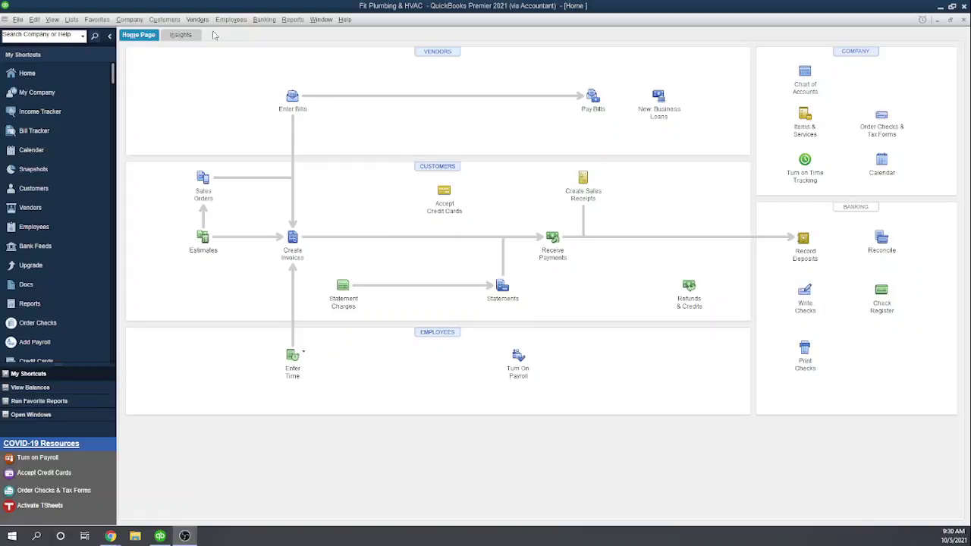
Step: Review and accept the Bank Feeds mode preferences, then return to the Banking > Bank Feeds menu
left_click(261, 23)
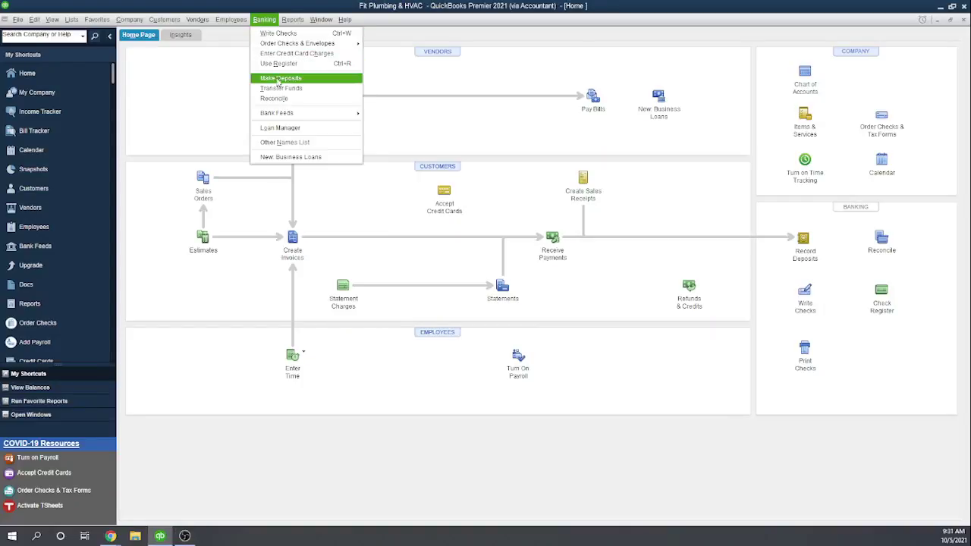
mouse_move(281, 113)
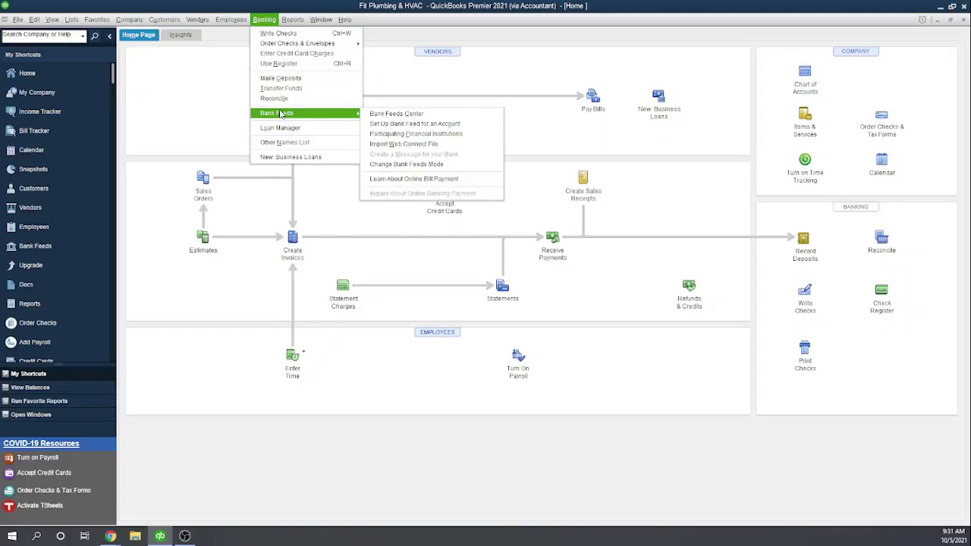
left_click(435, 164)
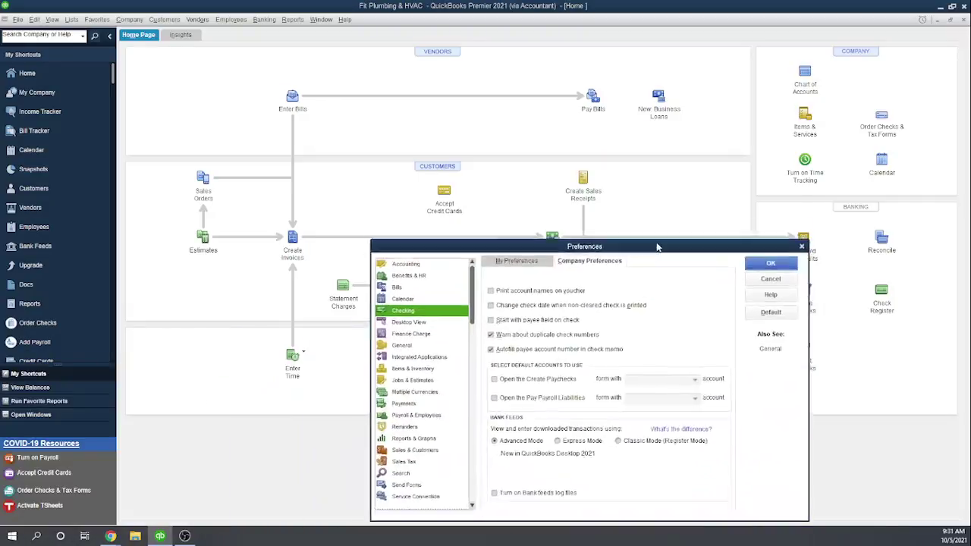
left_click_drag(657, 245, 544, 127)
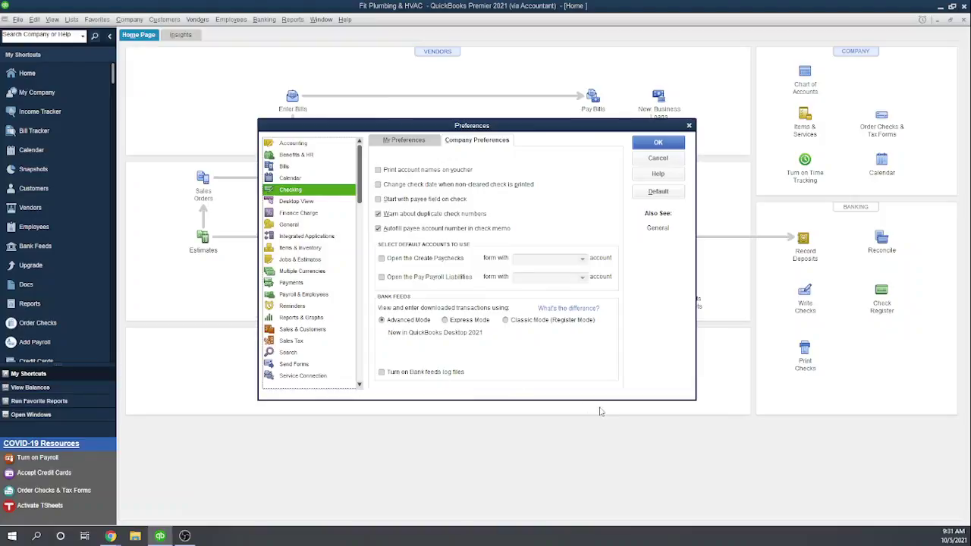
left_click(670, 144)
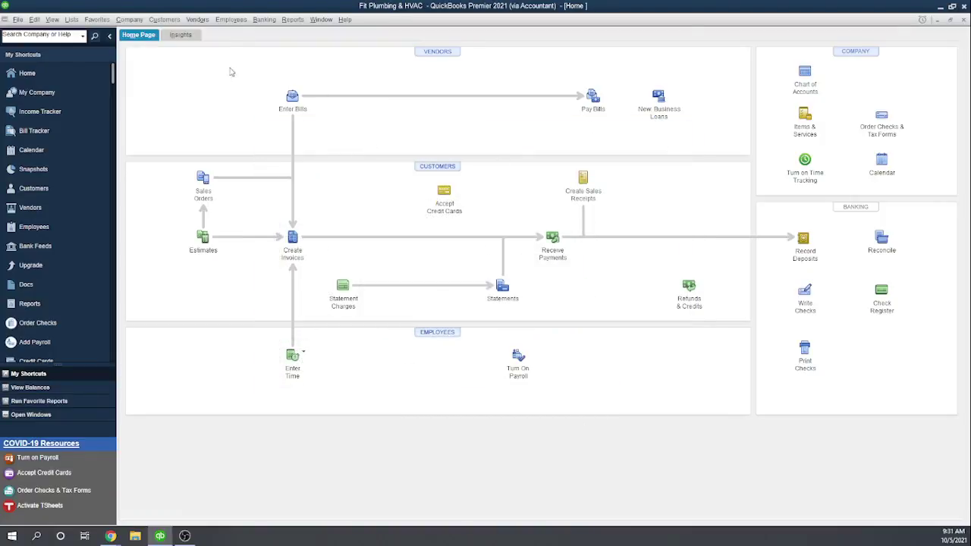
left_click(267, 19)
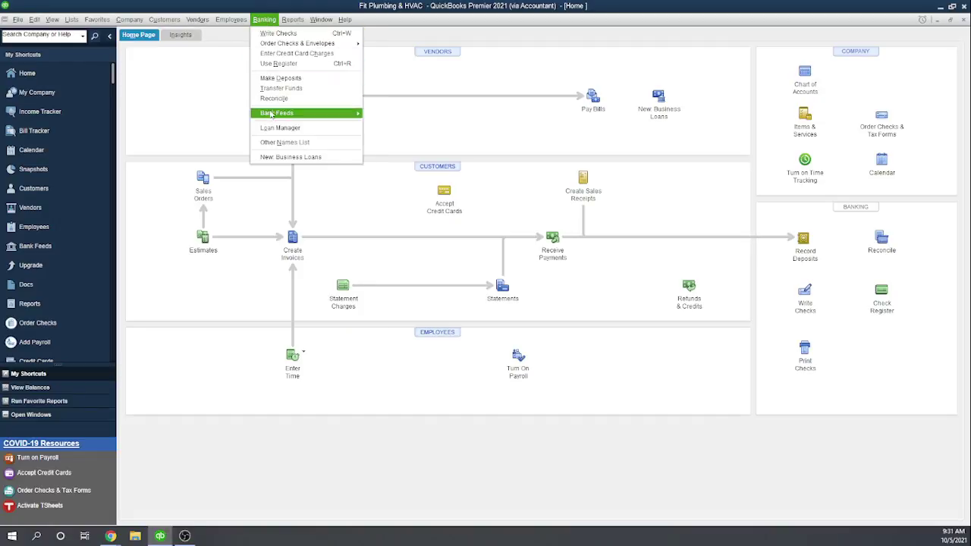
mouse_move(273, 120)
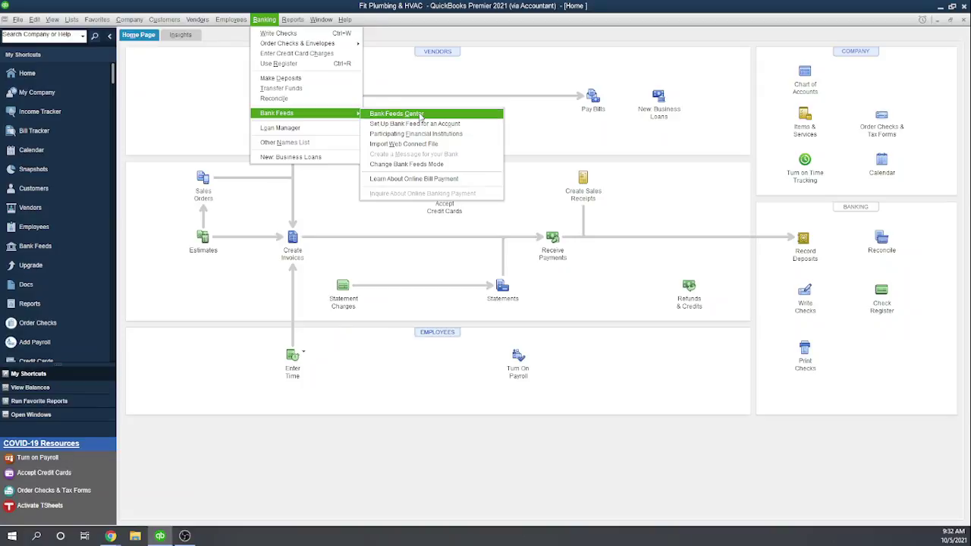
Step: Launch Bank Feed Setup, search 'usbank' then 'american express', and select American Express
left_click(434, 126)
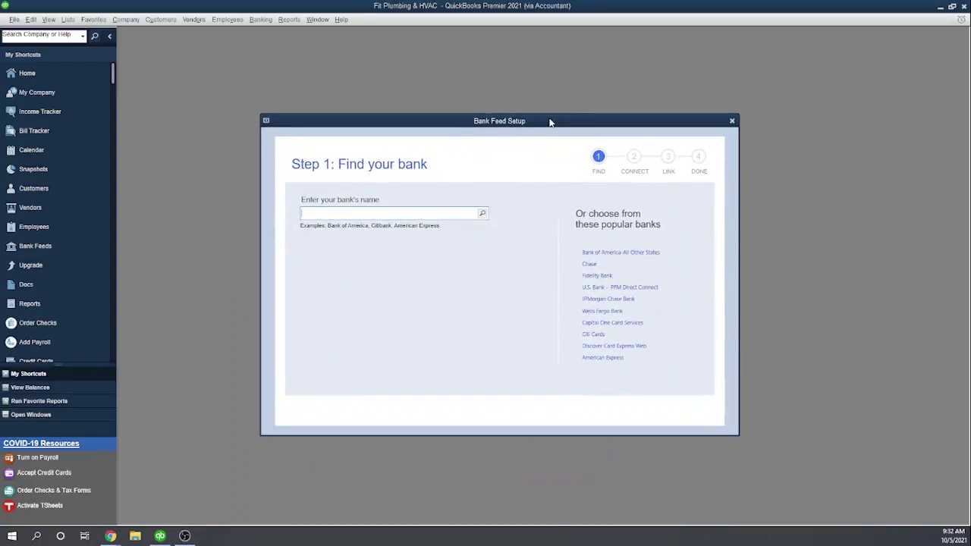
left_click(387, 213)
type("usbank")
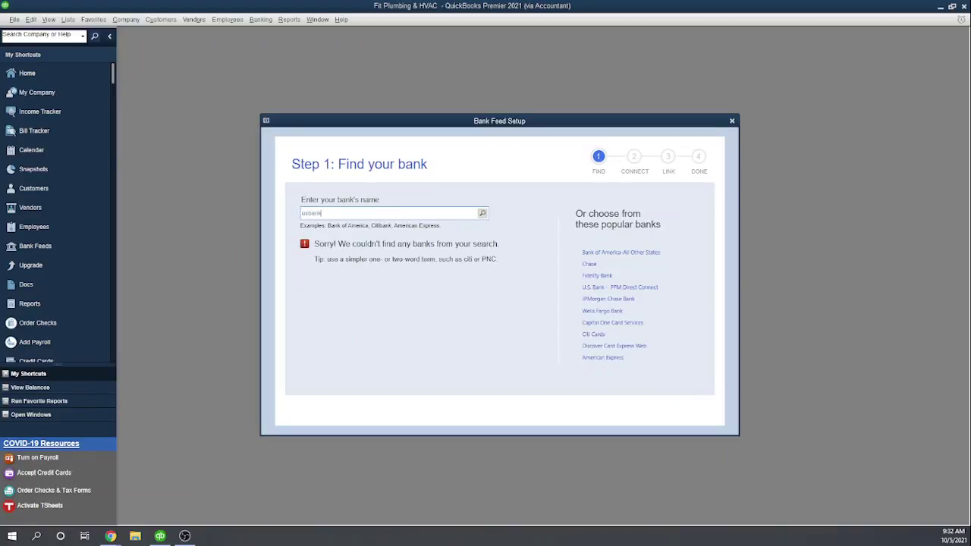
key("BackSpace")
key("BackSpace")
key("BackSpace")
key("BackSpace")
key("BackSpace")
key("BackSpace")
type("american exp")
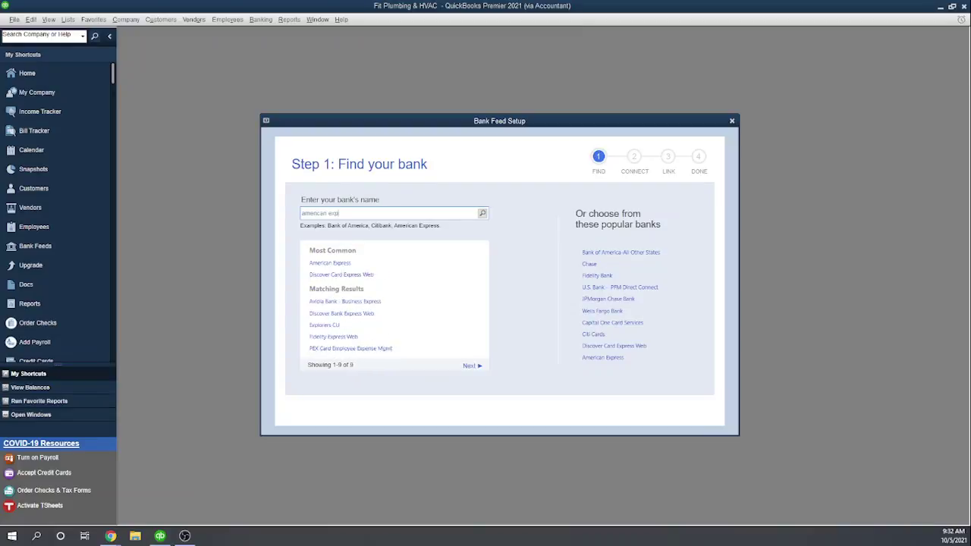
type("ress")
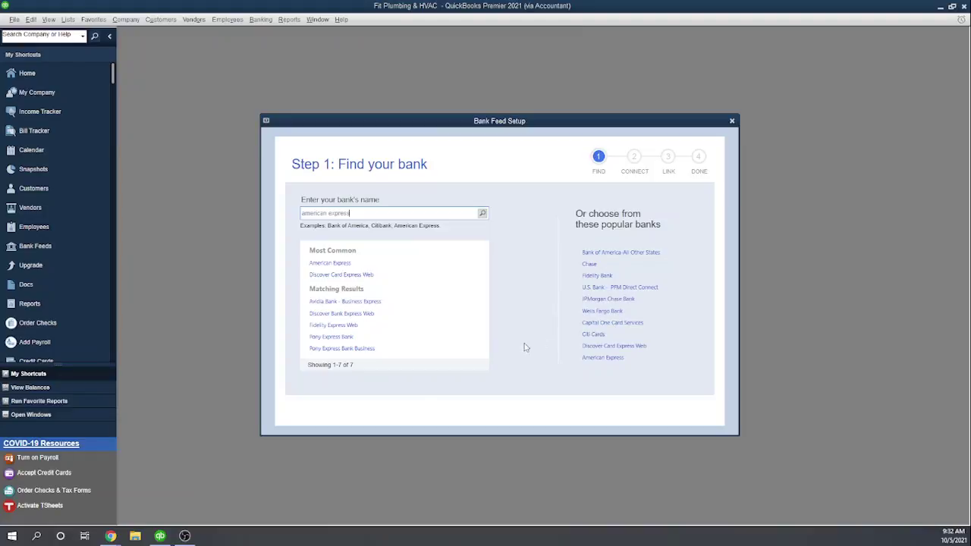
left_click(340, 262)
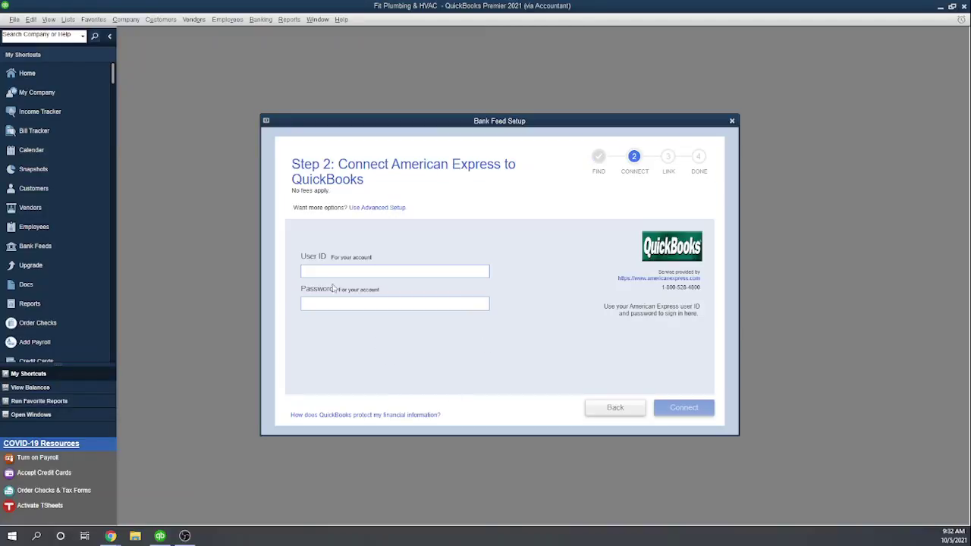
left_click(334, 270)
Step: Cancel the American Express bank feed setup and bring up the Banking menu
left_click(732, 121)
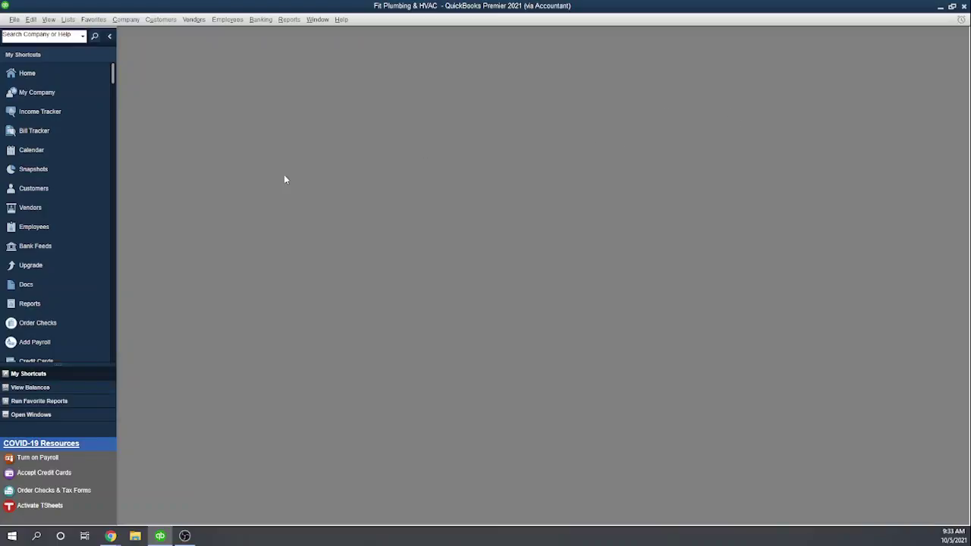
left_click(261, 19)
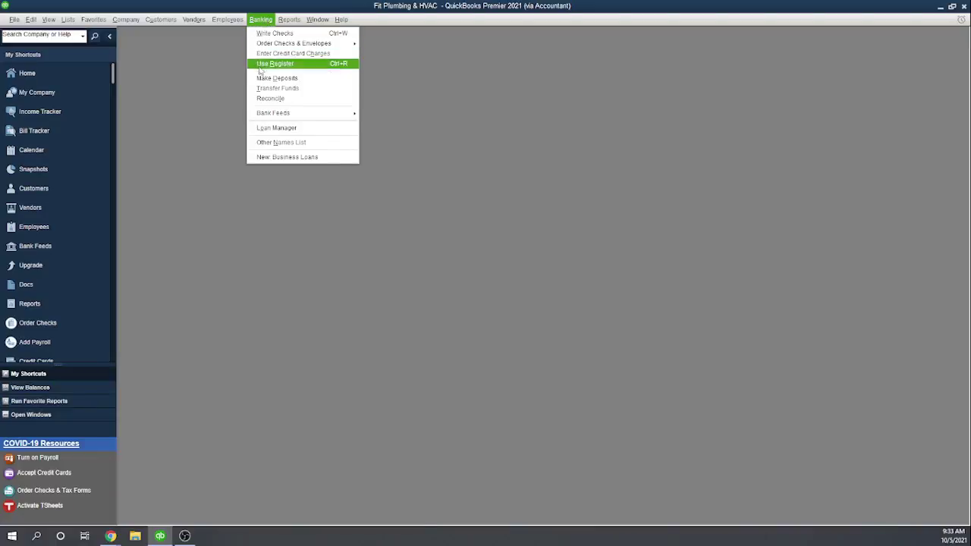
mouse_move(279, 116)
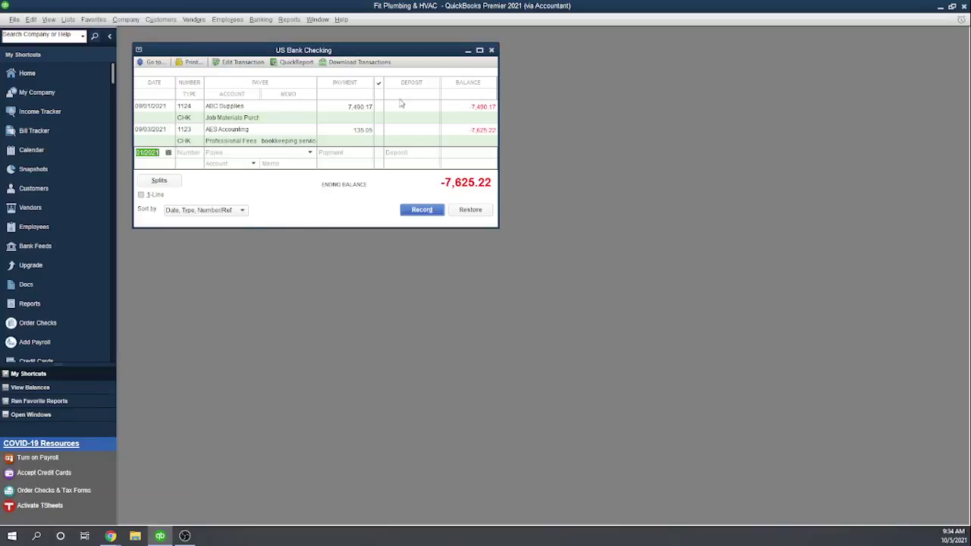
Step: Close the US Bank Checking register and import today's Checking Web Connect (.qbo) file from Downloads
left_click(491, 51)
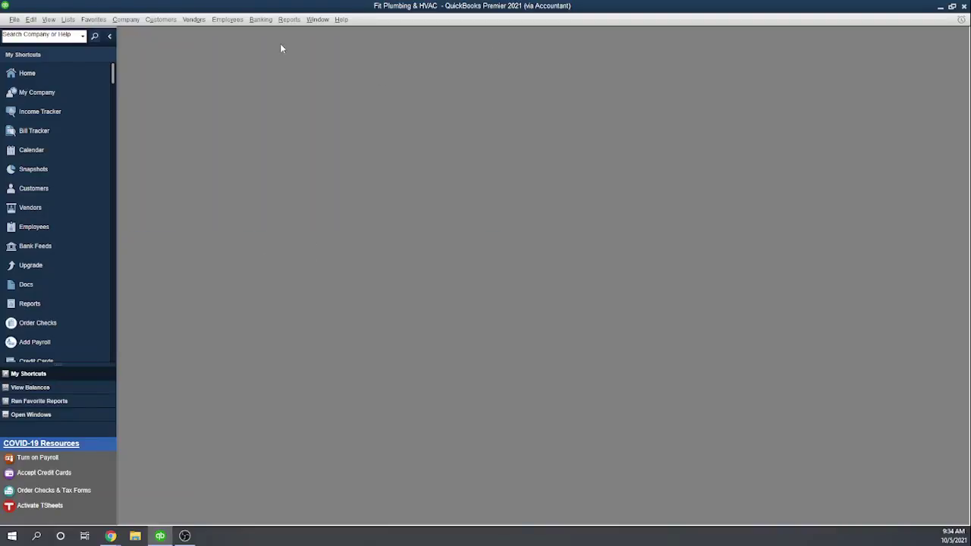
left_click(264, 21)
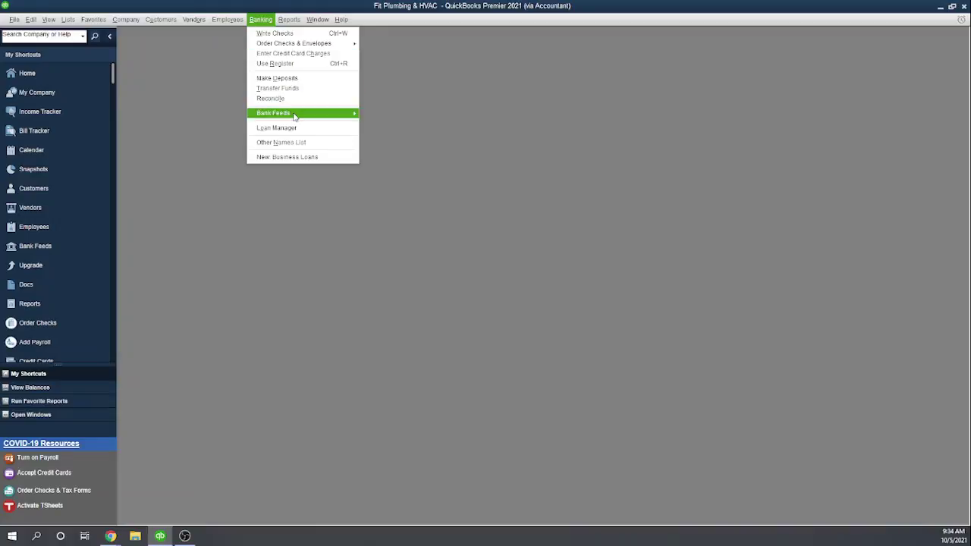
mouse_move(294, 116)
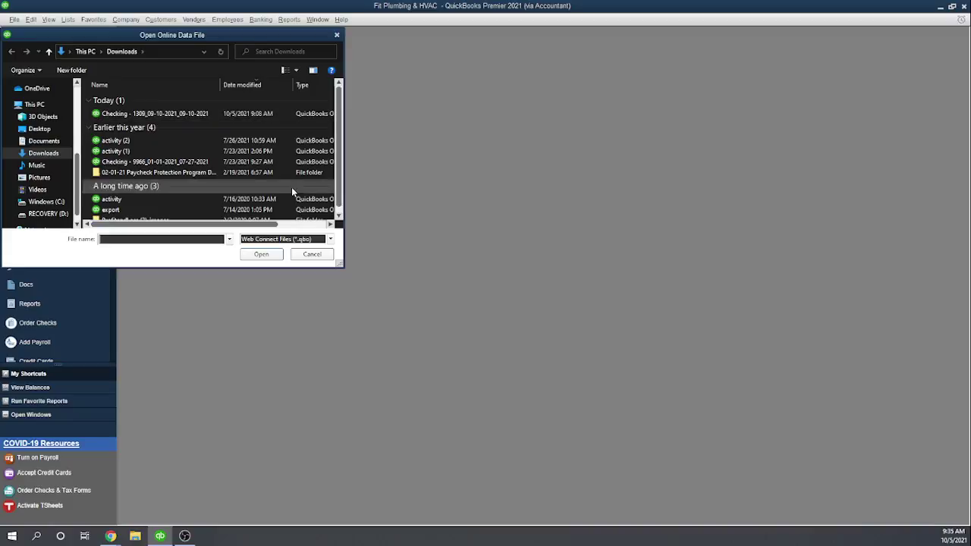
mouse_move(242, 224)
left_mouse_down()
mouse_move(289, 225)
mouse_move(240, 225)
left_mouse_up()
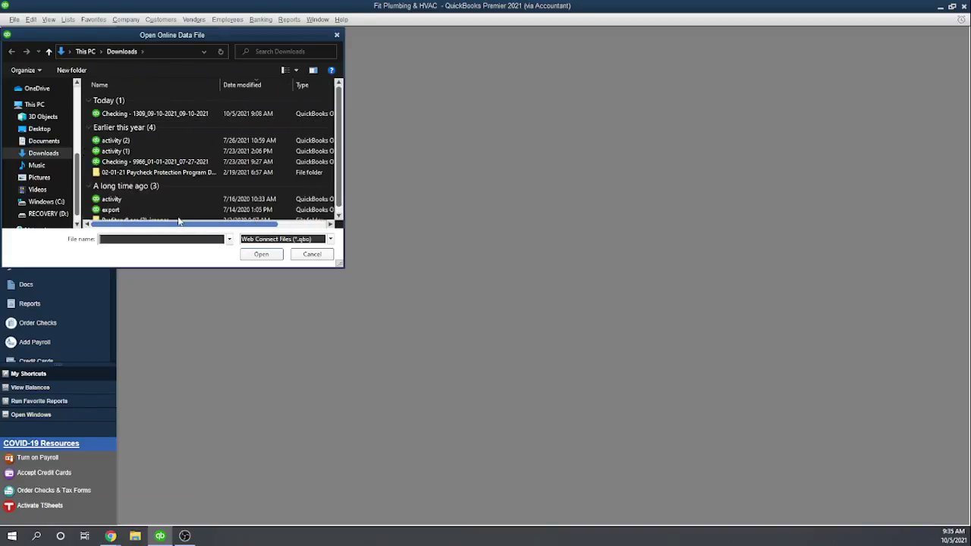
left_click(176, 113)
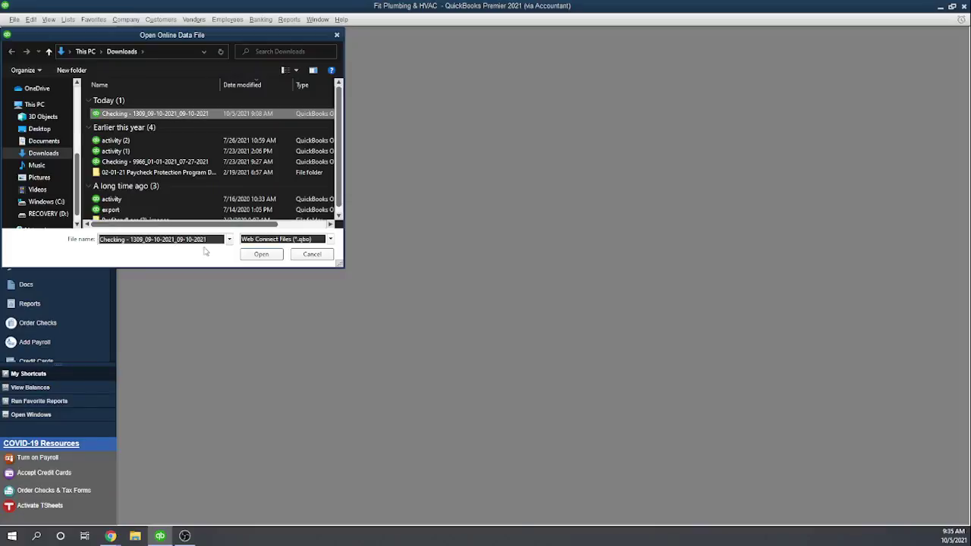
left_click(260, 255)
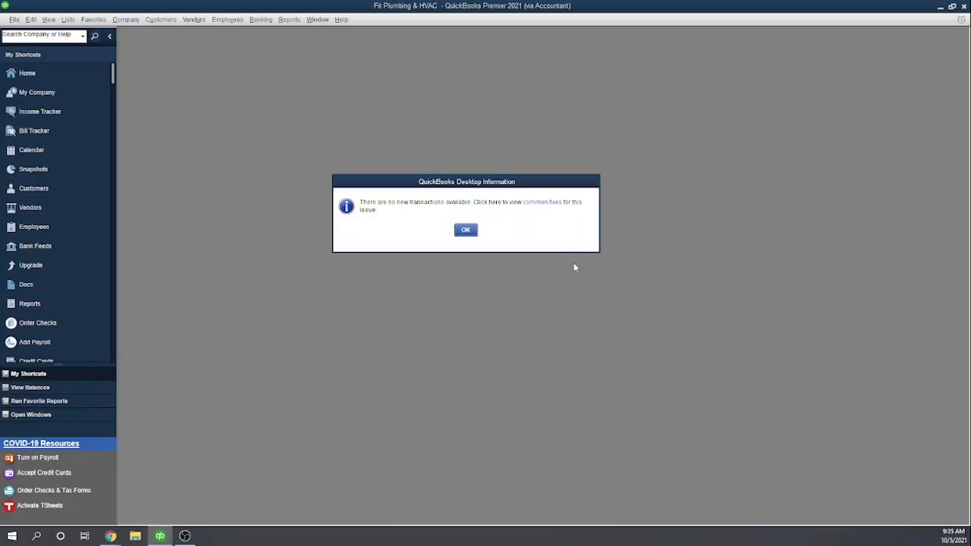
Step: Dismiss the no-new-transactions notice and maximize the Bank Feeds window
left_click(466, 229)
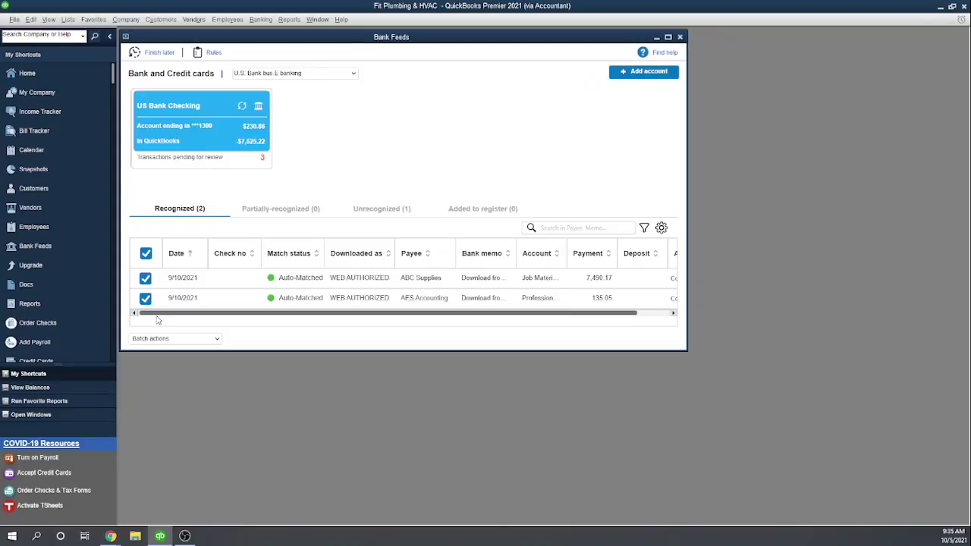
left_click(263, 22)
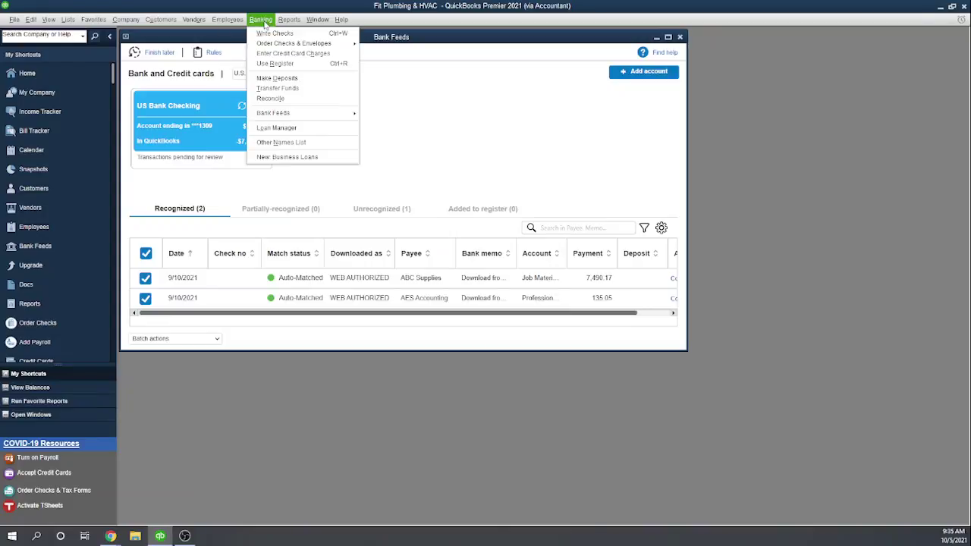
mouse_move(283, 120)
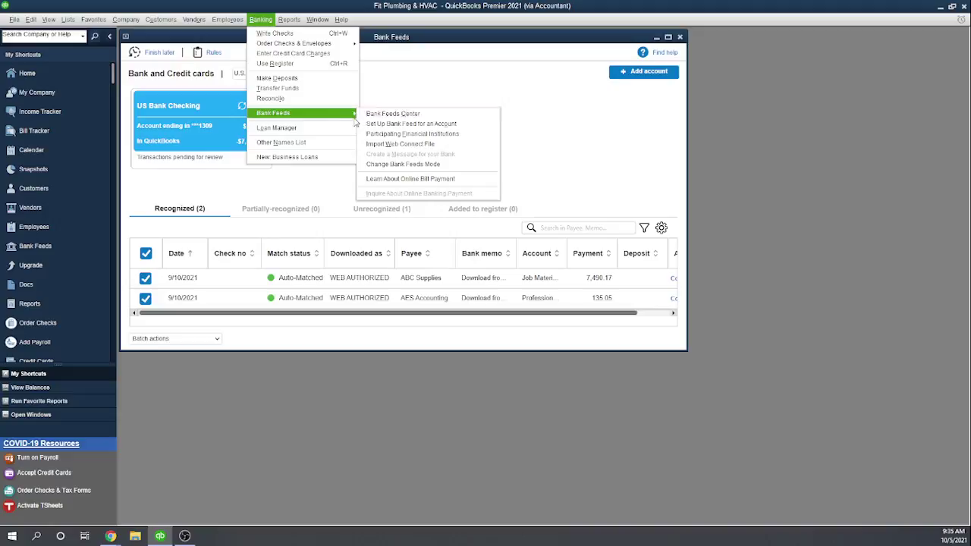
left_click(591, 158)
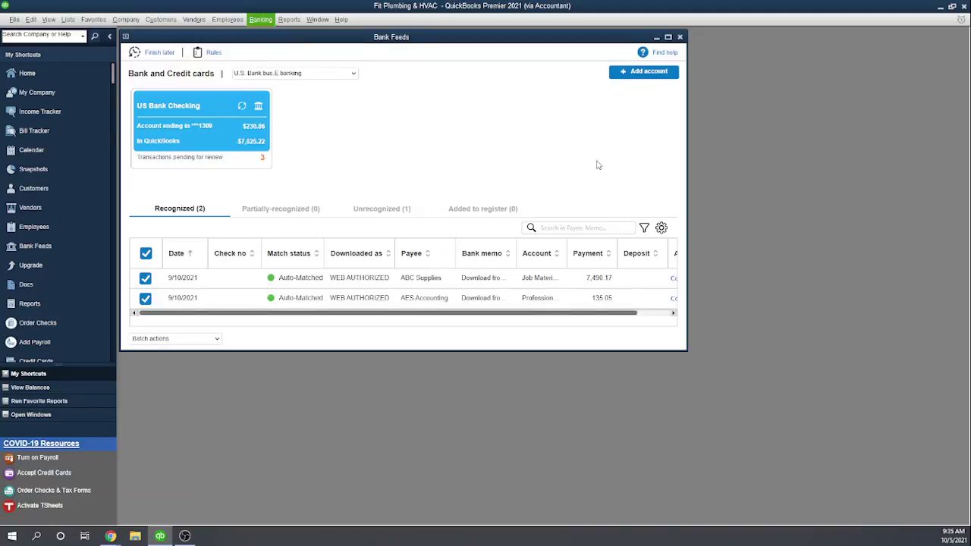
left_click(668, 38)
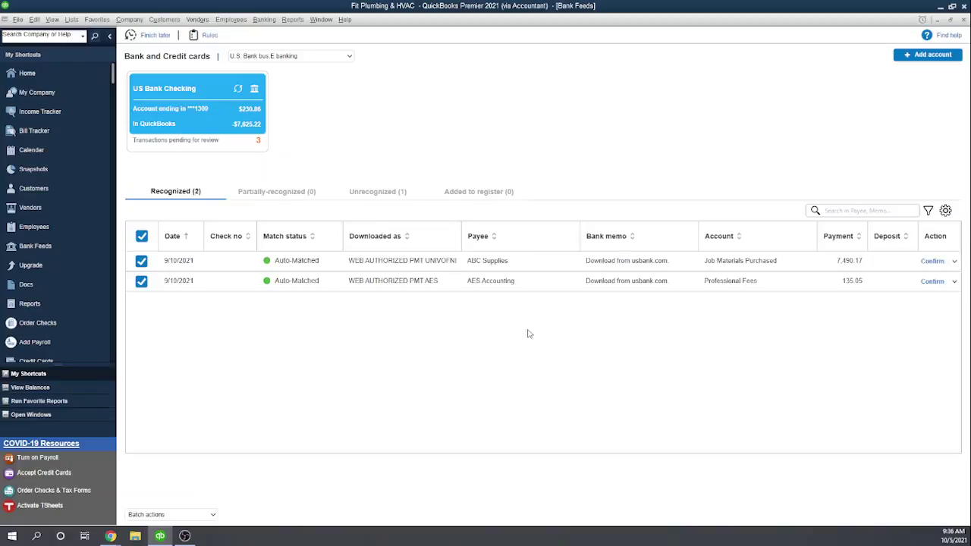
Step: Review the ABC Supplies 7,490.17 check details, clear both selections, and confirm that match
left_click(954, 261)
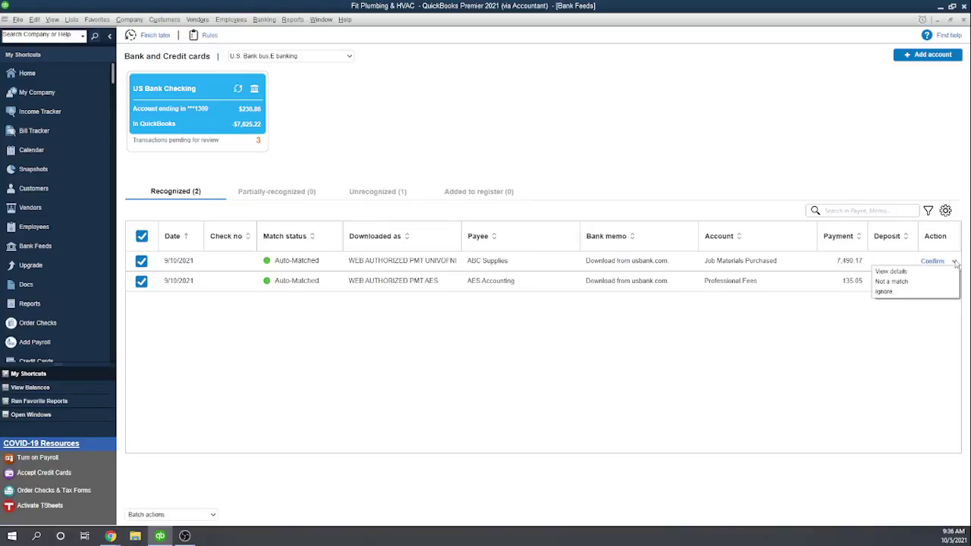
left_click(905, 272)
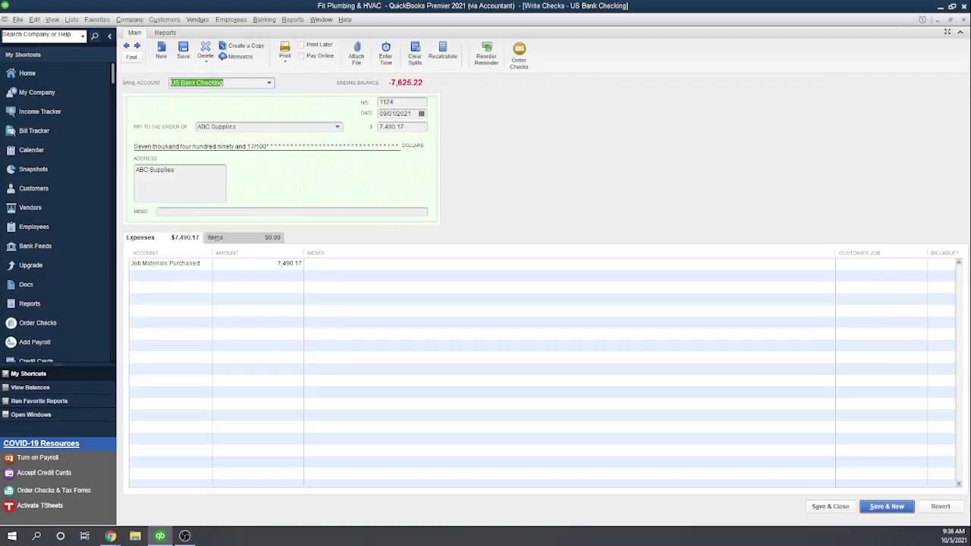
left_click(964, 21)
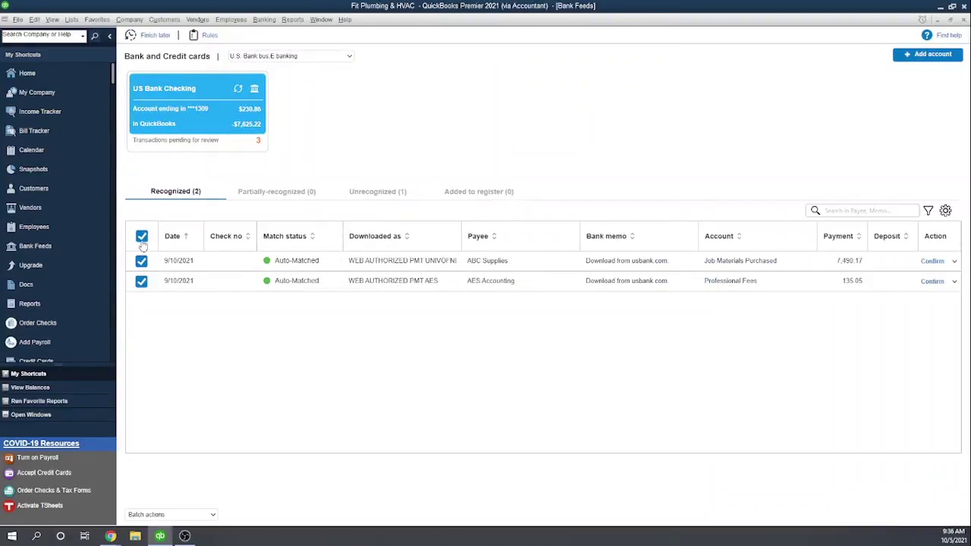
left_click(142, 239)
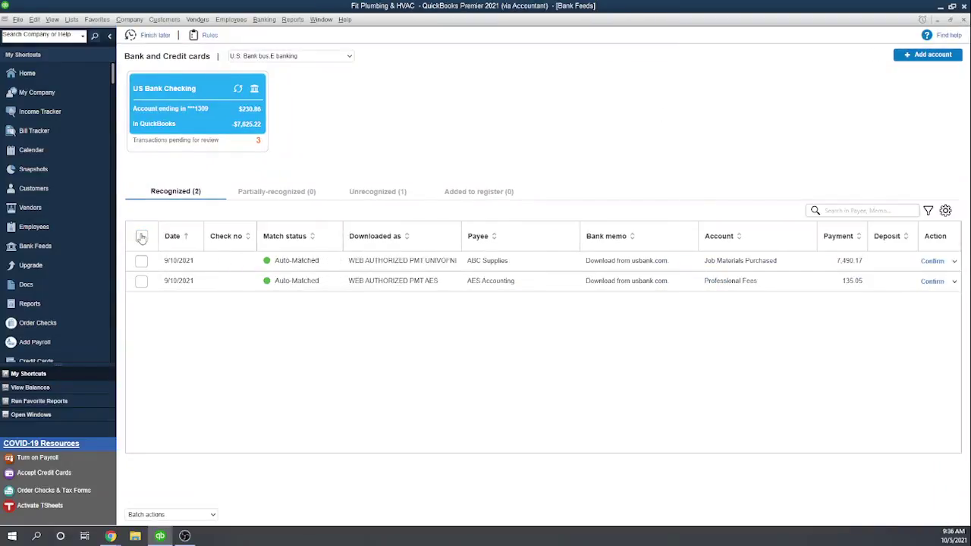
left_click(932, 262)
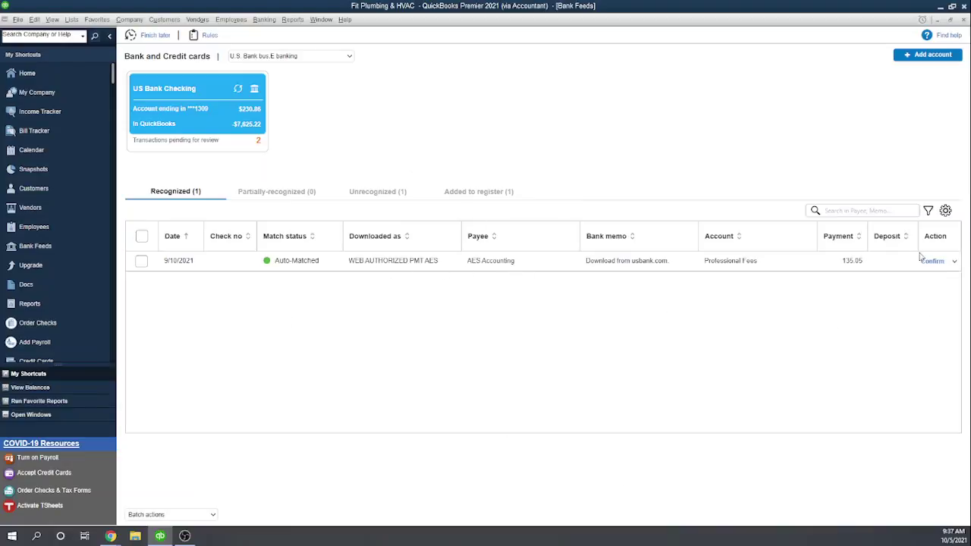
Step: View the matched AES Accounting check, then confirm the 135.05 AES Accounting match
left_click(954, 262)
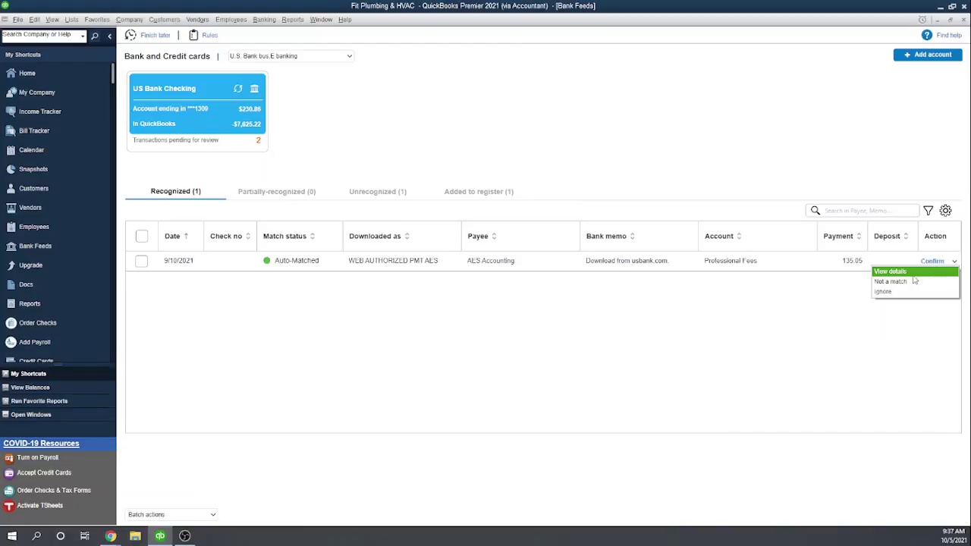
left_click(889, 272)
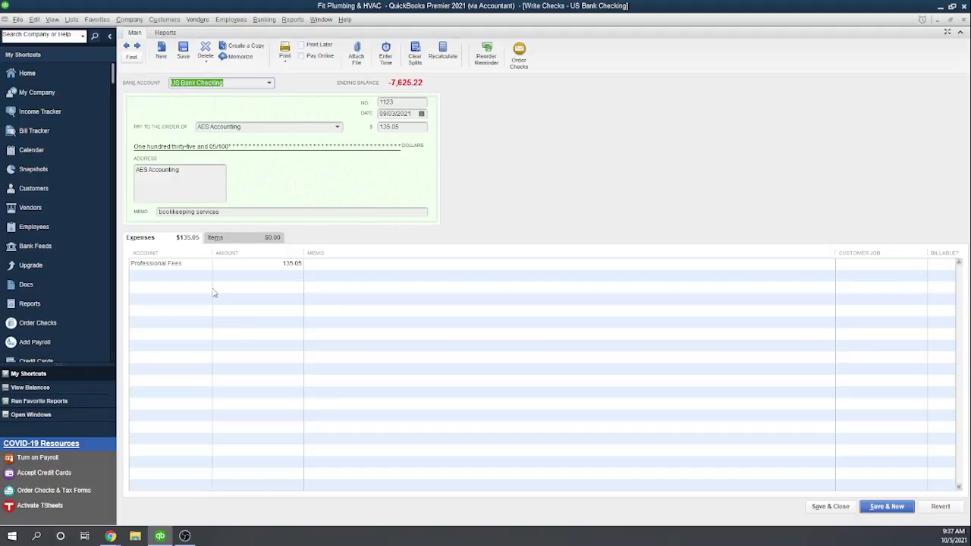
left_click(963, 21)
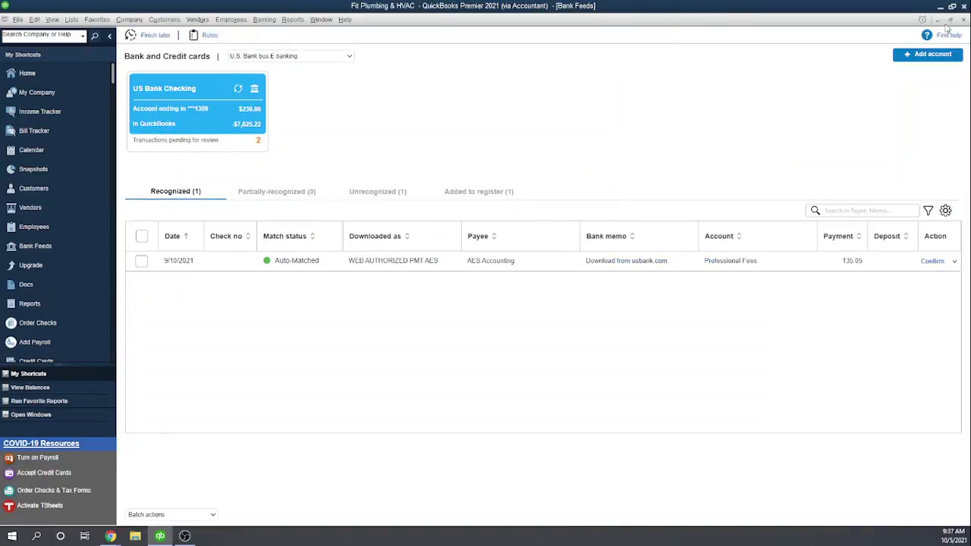
left_click(954, 262)
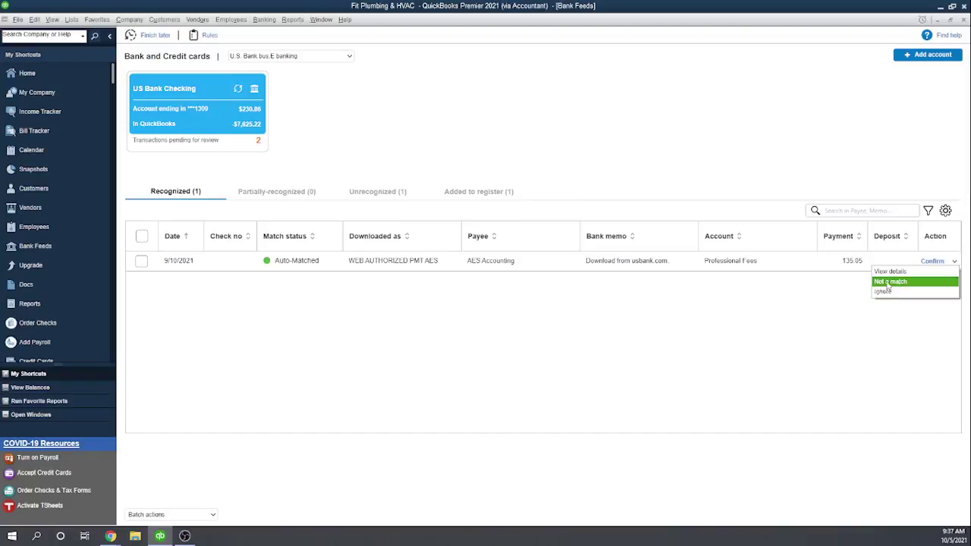
left_click(813, 352)
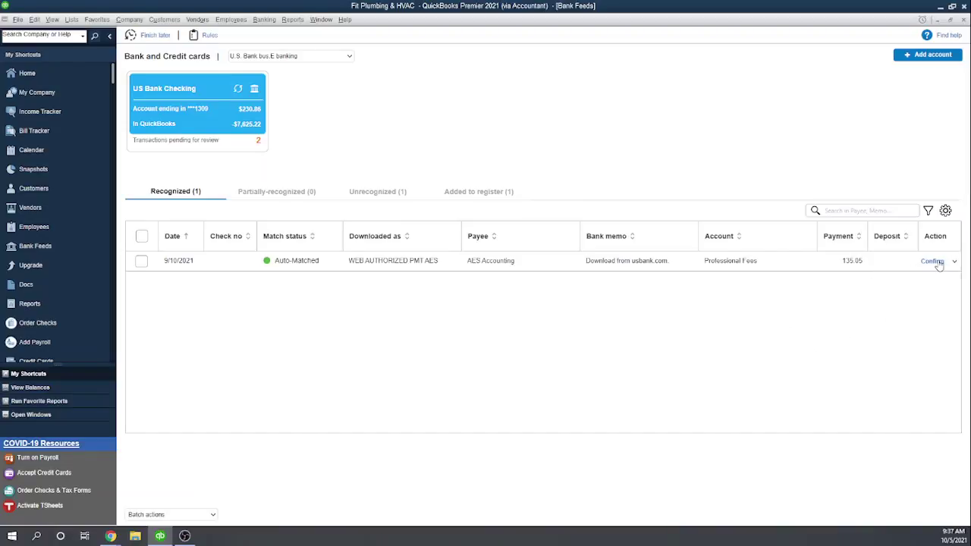
left_click(932, 261)
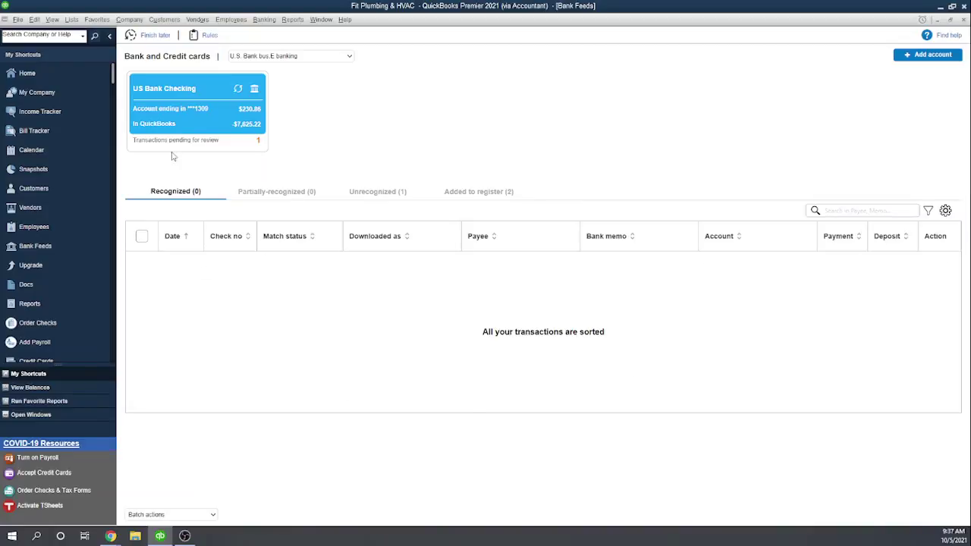
Step: Switch to the Unrecognized (1) list and open the Add options for the 24.00 AON withdrawal
left_click(378, 193)
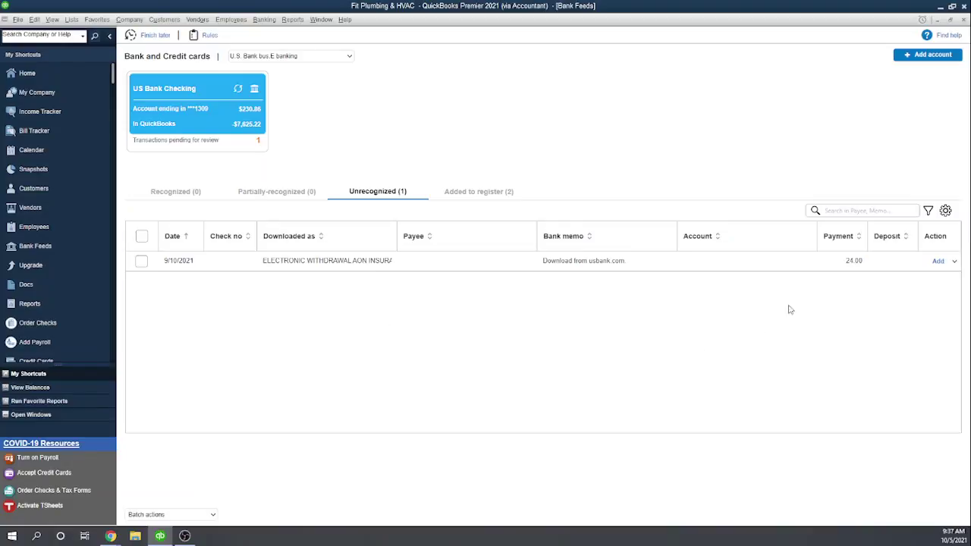
left_click(955, 262)
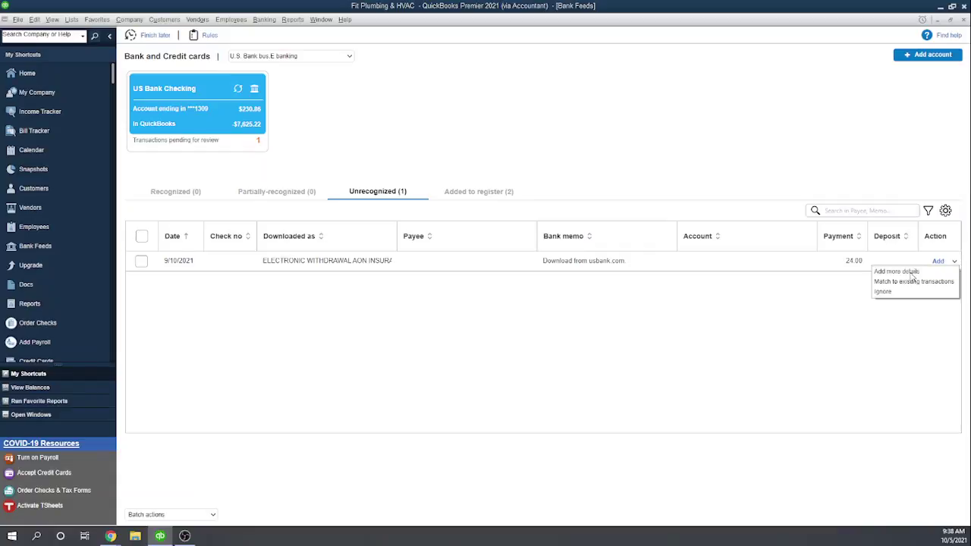
Step: Open the AON withdrawal's details and quick-add 'AON Insurance' as a new vendor payee
left_click(911, 272)
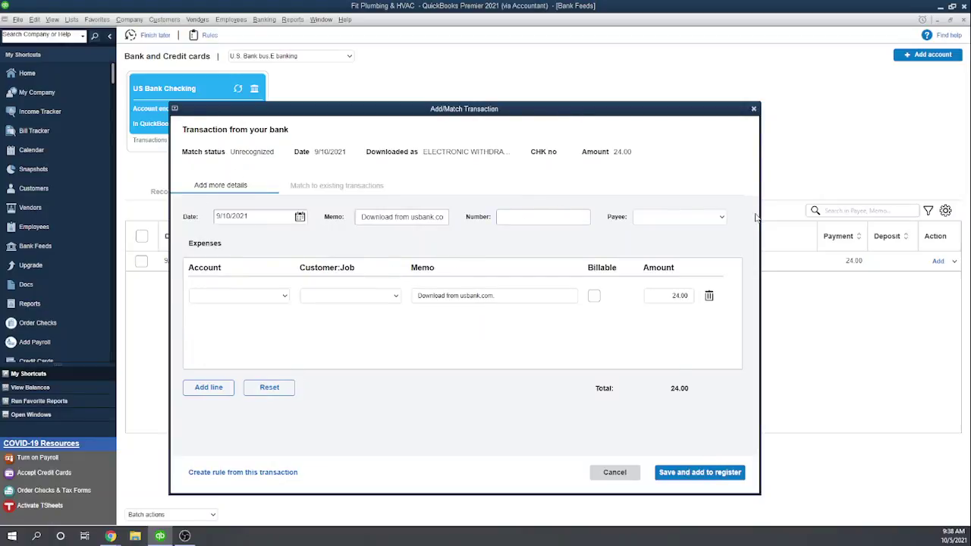
left_click(702, 219)
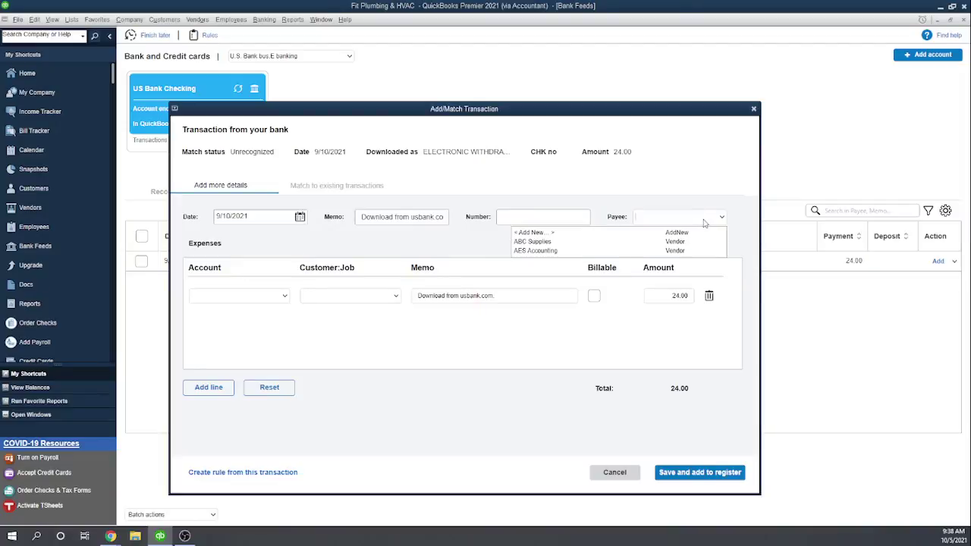
type("AON")
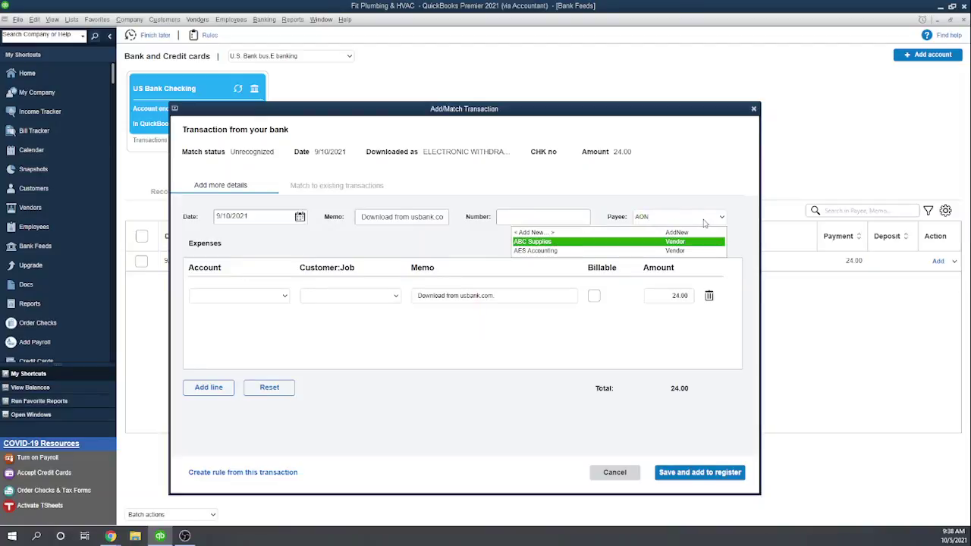
type(" Insurance")
key("Tab")
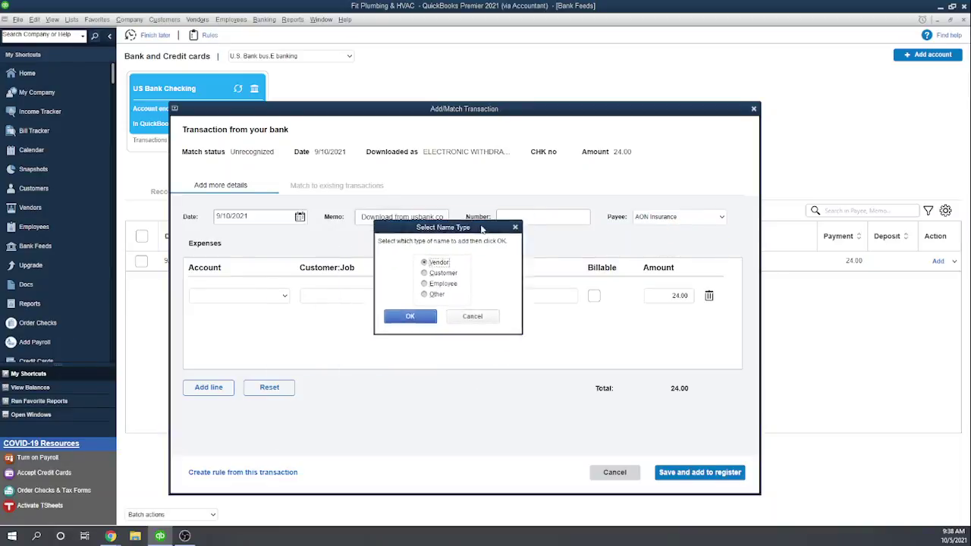
left_click(424, 301)
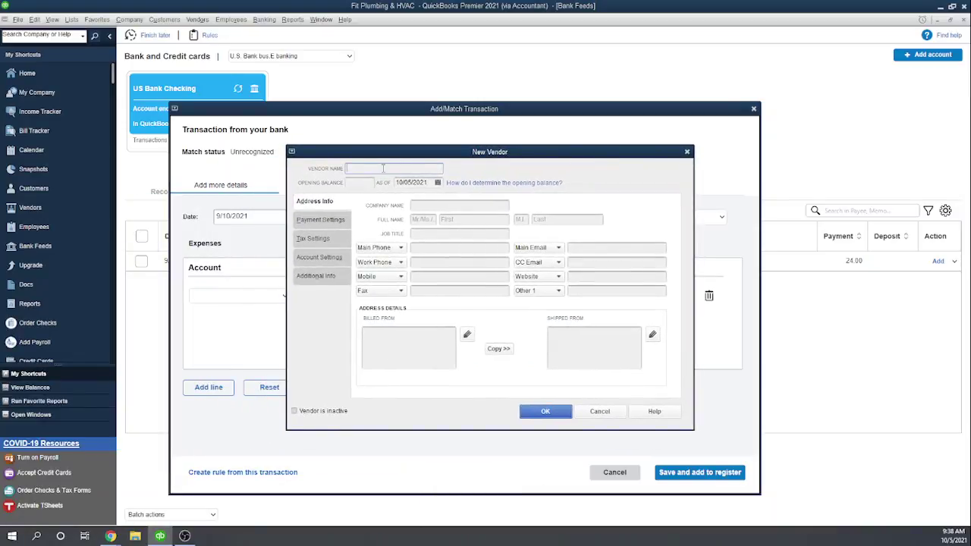
type("AON Insurance")
left_click(543, 412)
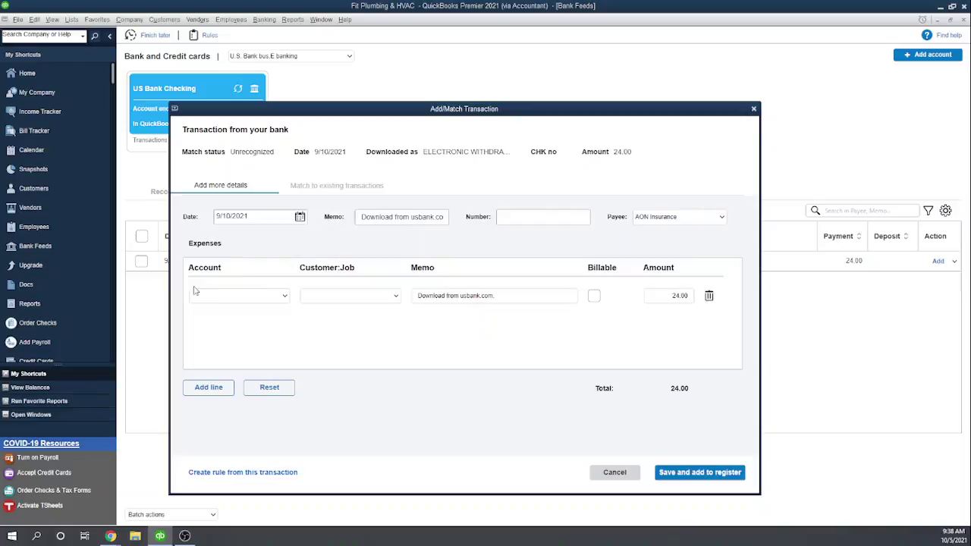
Step: Assign the Insurance Expense account and save the 24.00 withdrawal to the register
left_click(215, 297)
type("Insurance Expense")
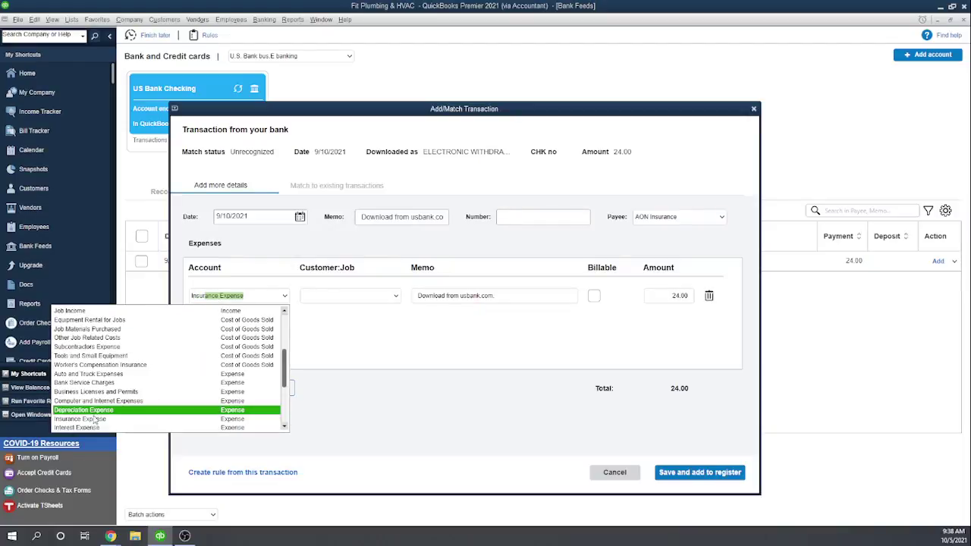
left_click(282, 411)
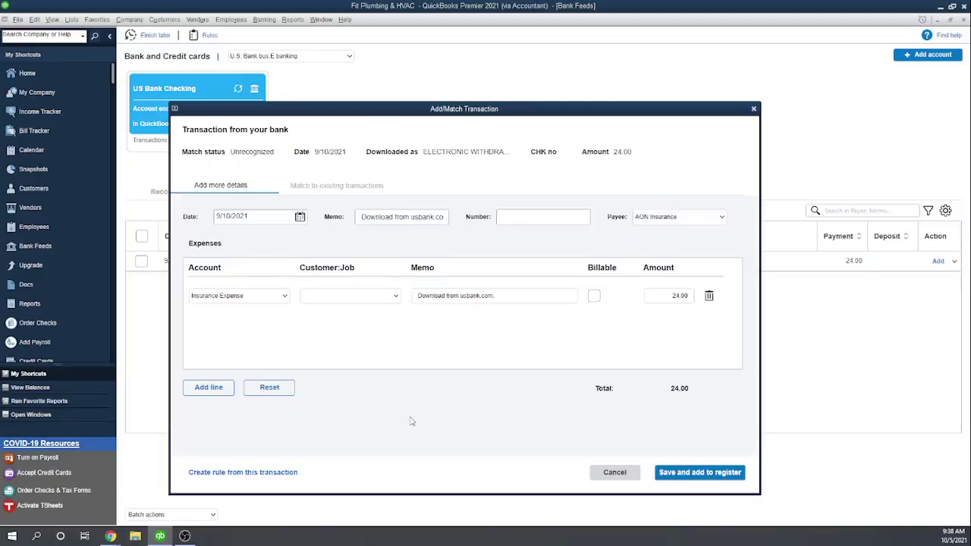
left_click(697, 473)
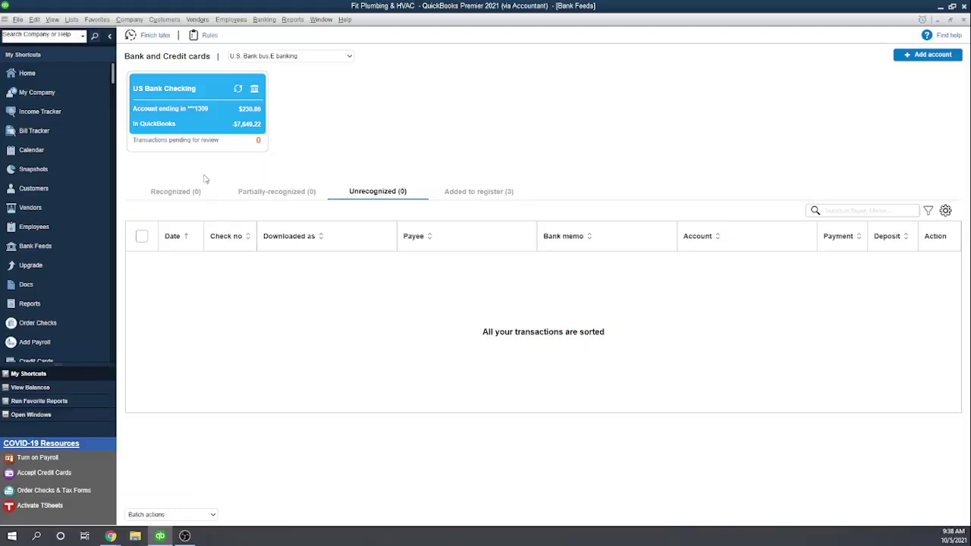
Step: Switch to the Added to register (3) list to see the three confirmed payments
left_click(471, 193)
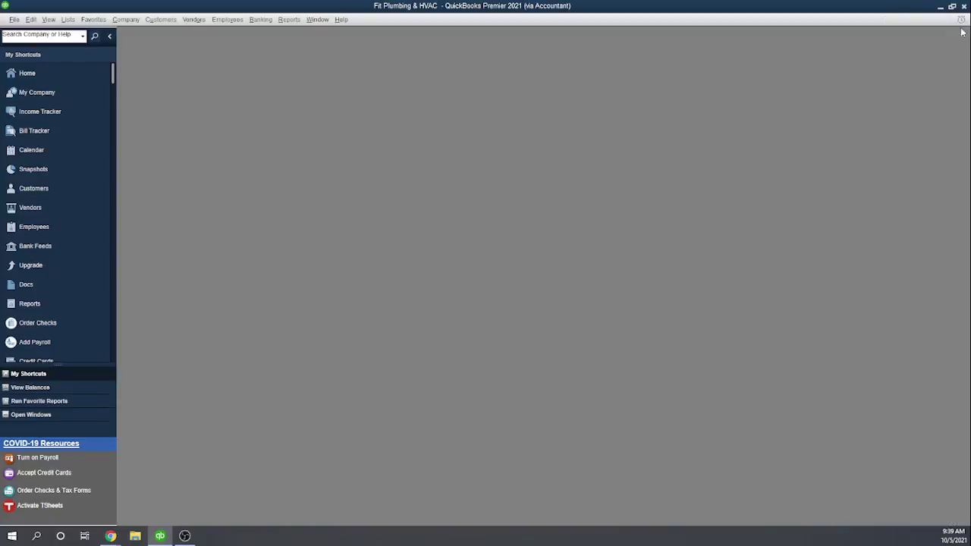
Step: Close Bank Feeds and open the US Bank Checking register to review the three new payments
left_click(963, 20)
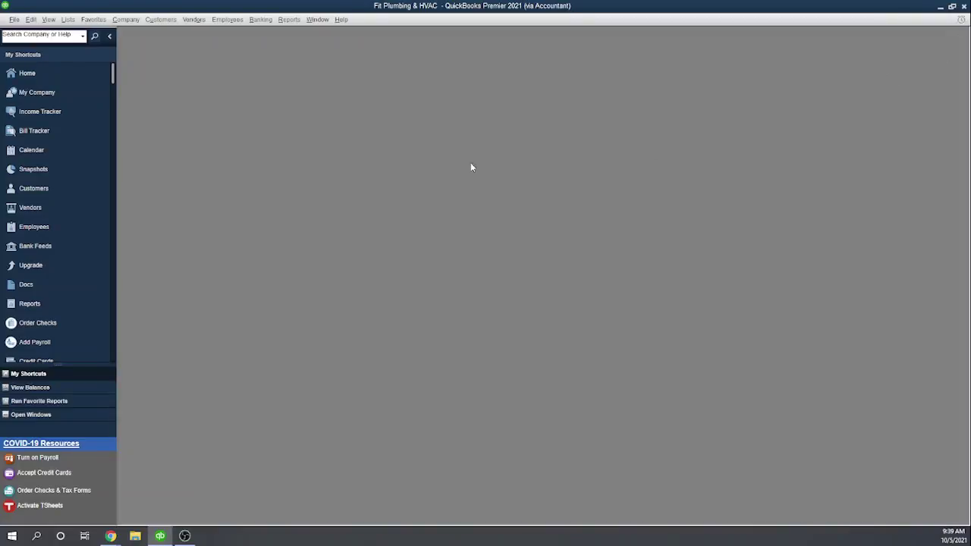
left_click(261, 21)
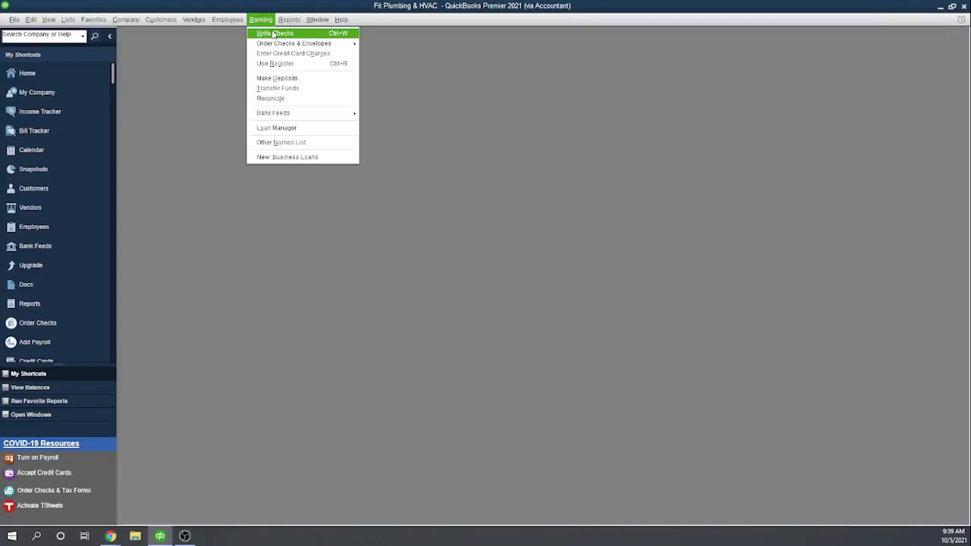
left_click(282, 63)
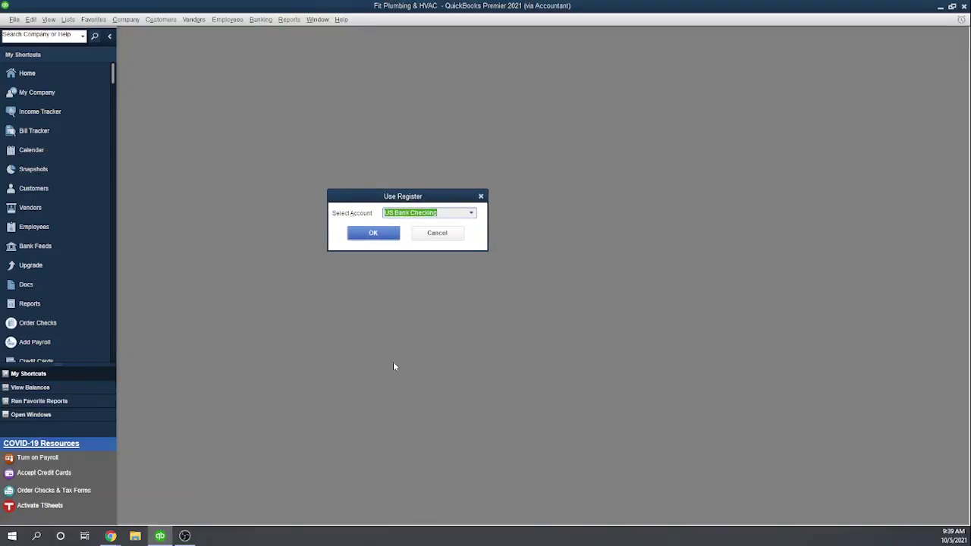
left_click(374, 233)
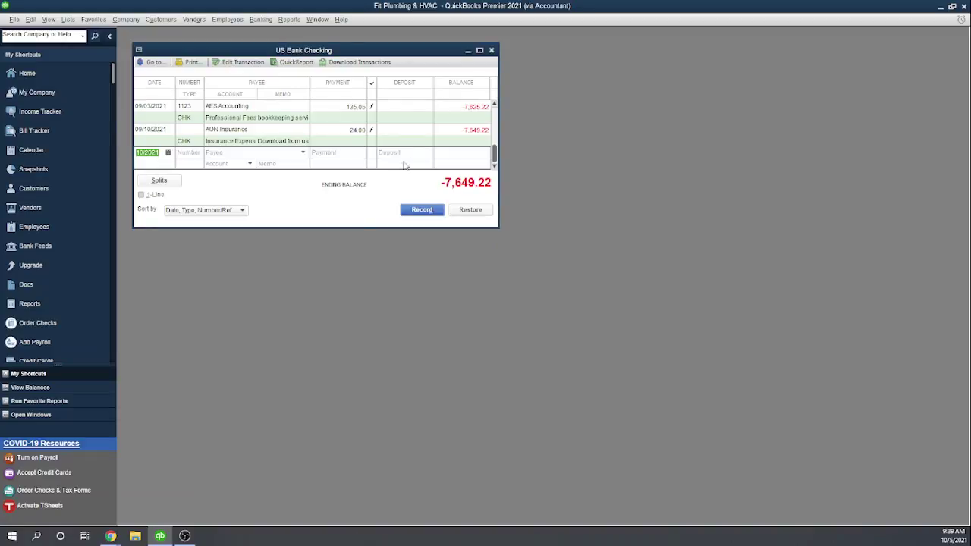
scroll(437, 139, "up", 3)
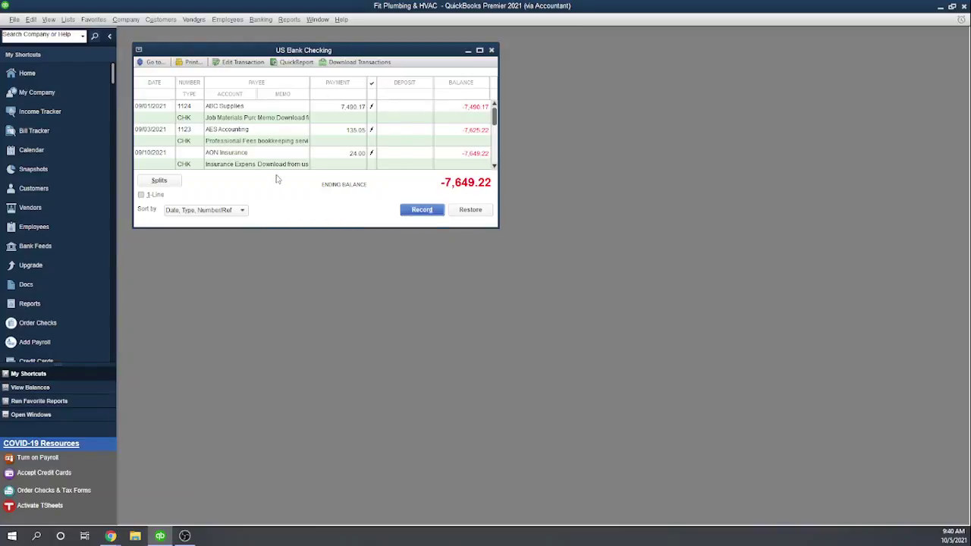
scroll(283, 193, "down", 1)
scroll(282, 193, "up", 1)
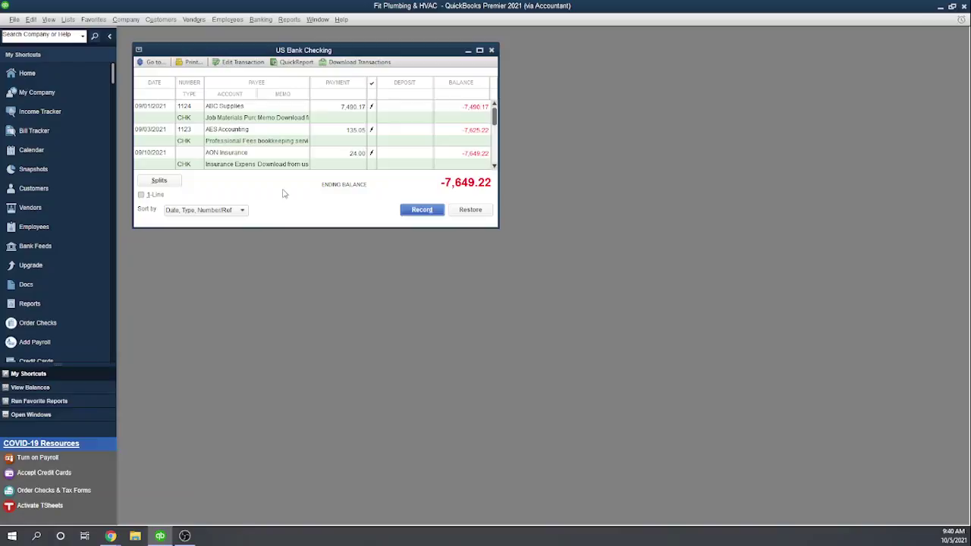